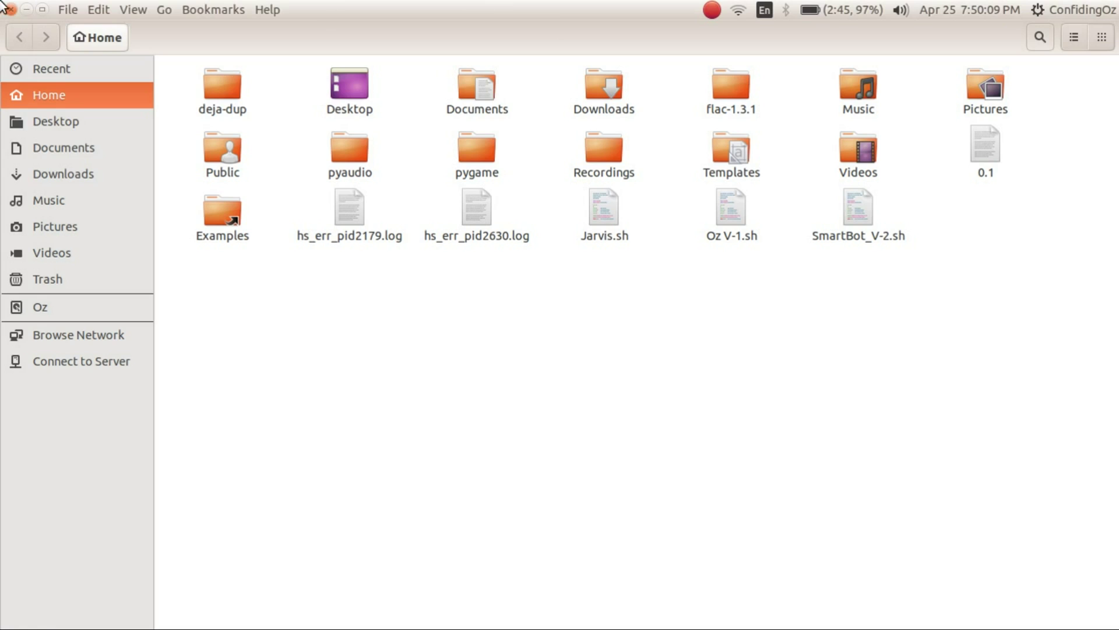
Open the 16 GB Volume SD card in Files to show its six folders.
mouse_move(2, 18)
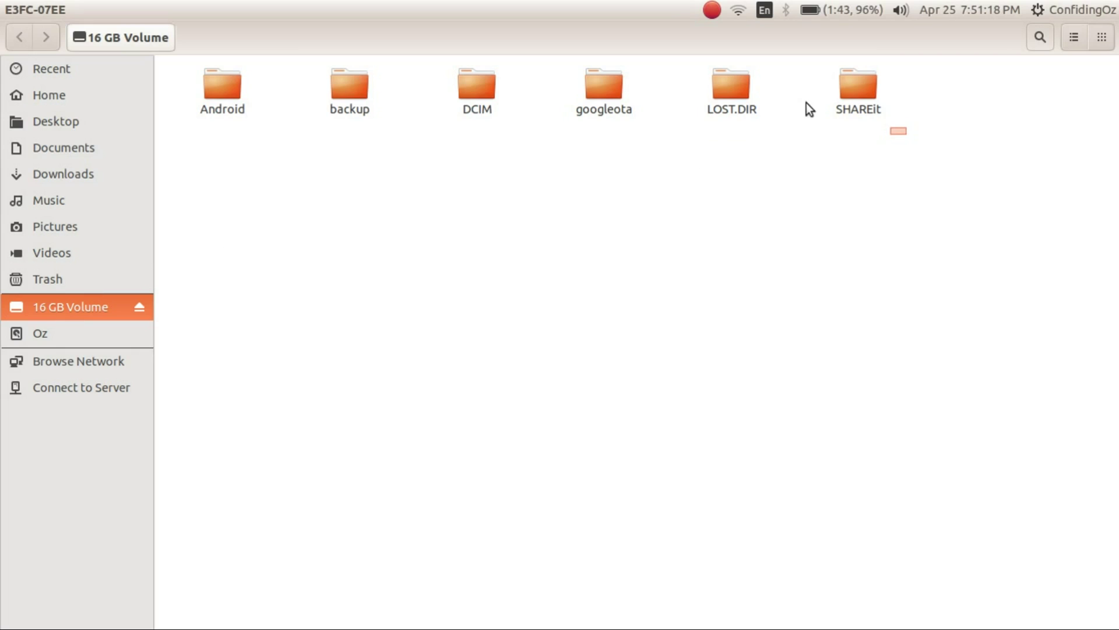
Permanently delete all six folders from the 16 GB Volume, then bring up the Dash.
drag(806, 102, 85, 95)
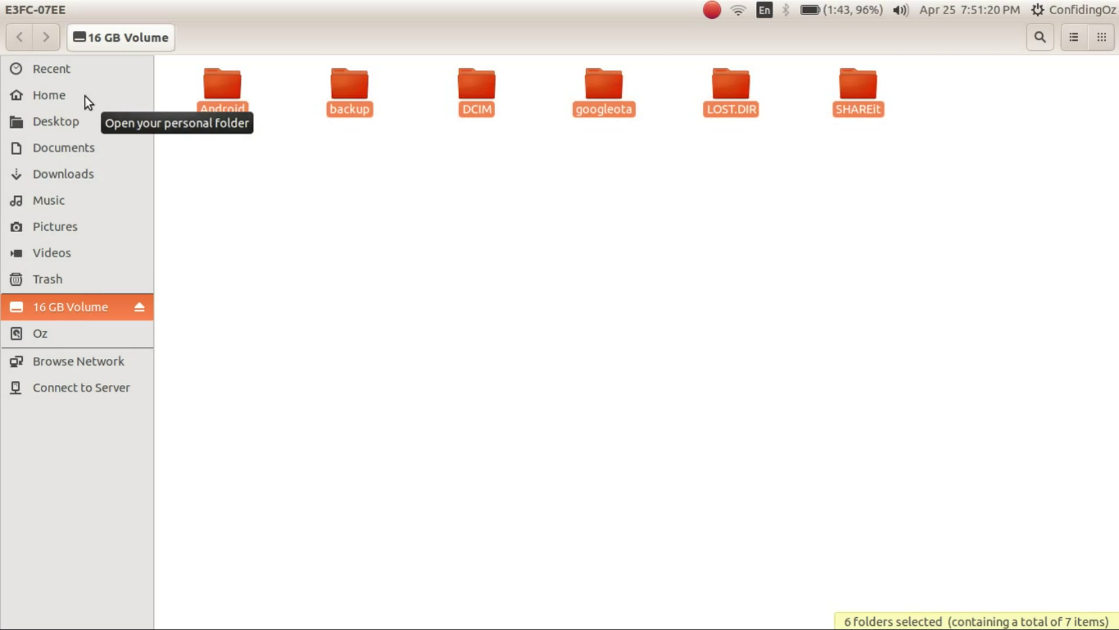
key(shift+Delete)
key(Return)
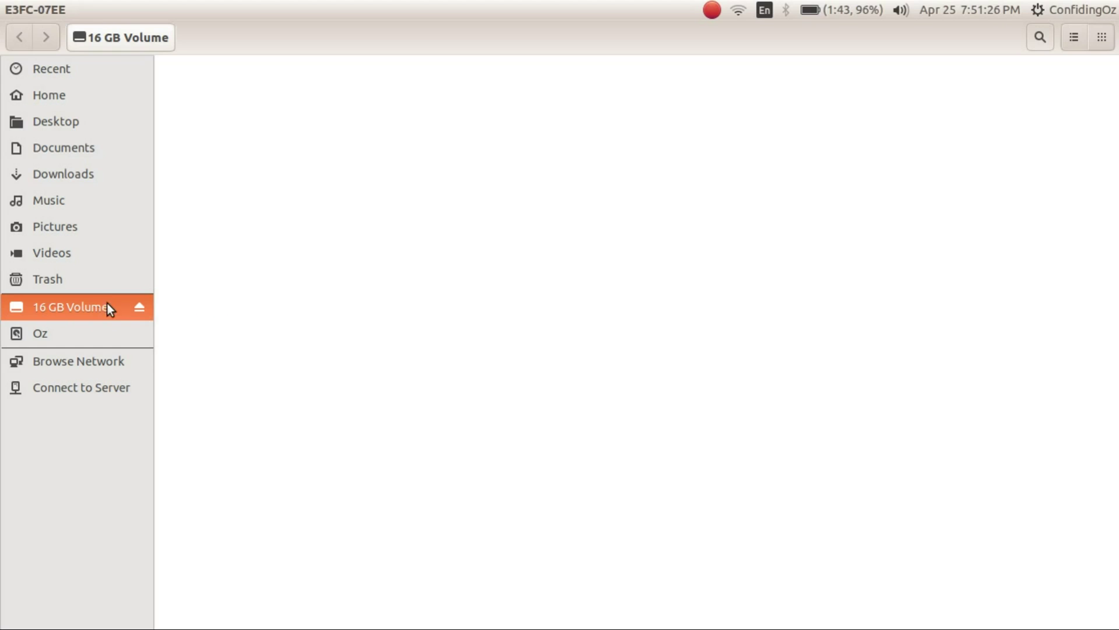
key(super)
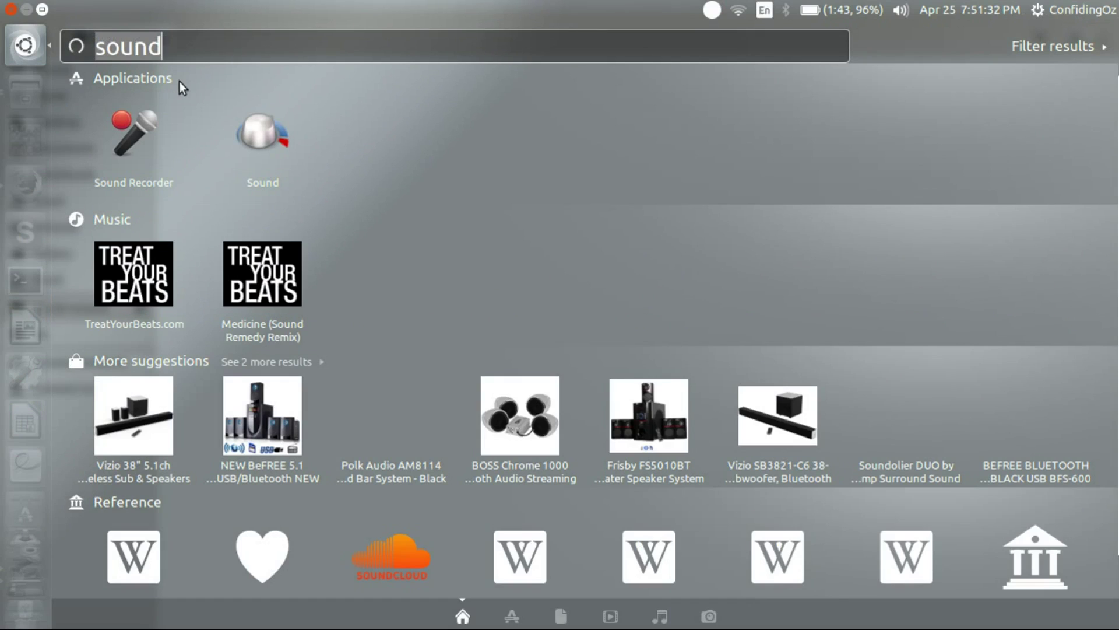
Launch GParted Partition Editor from the Dash and authenticate with the administrator password.
text(gparted)
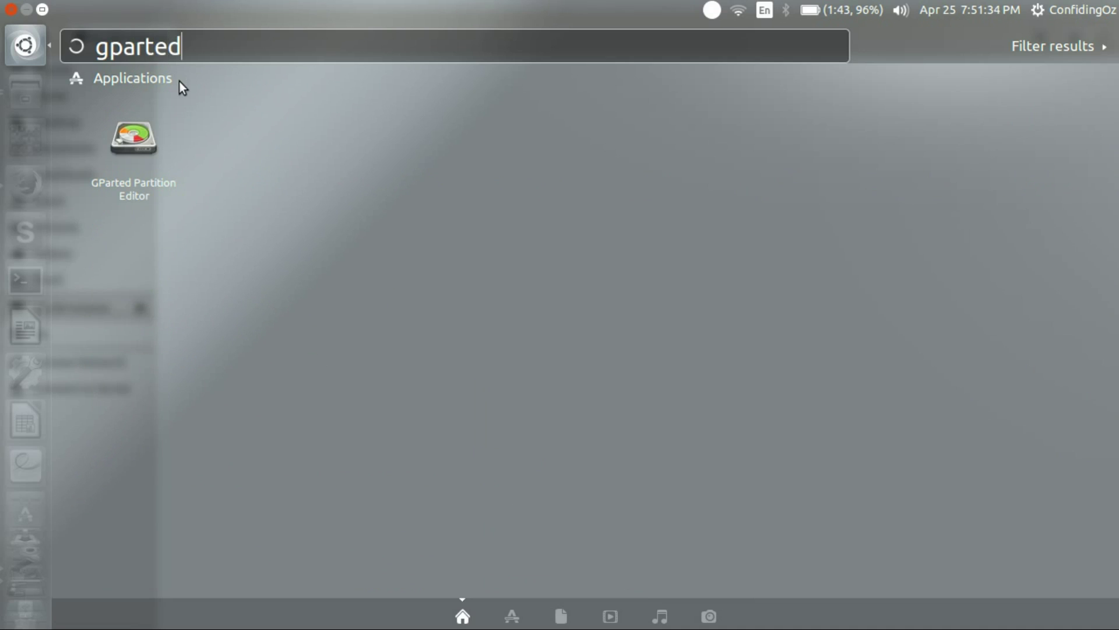
click(113, 156)
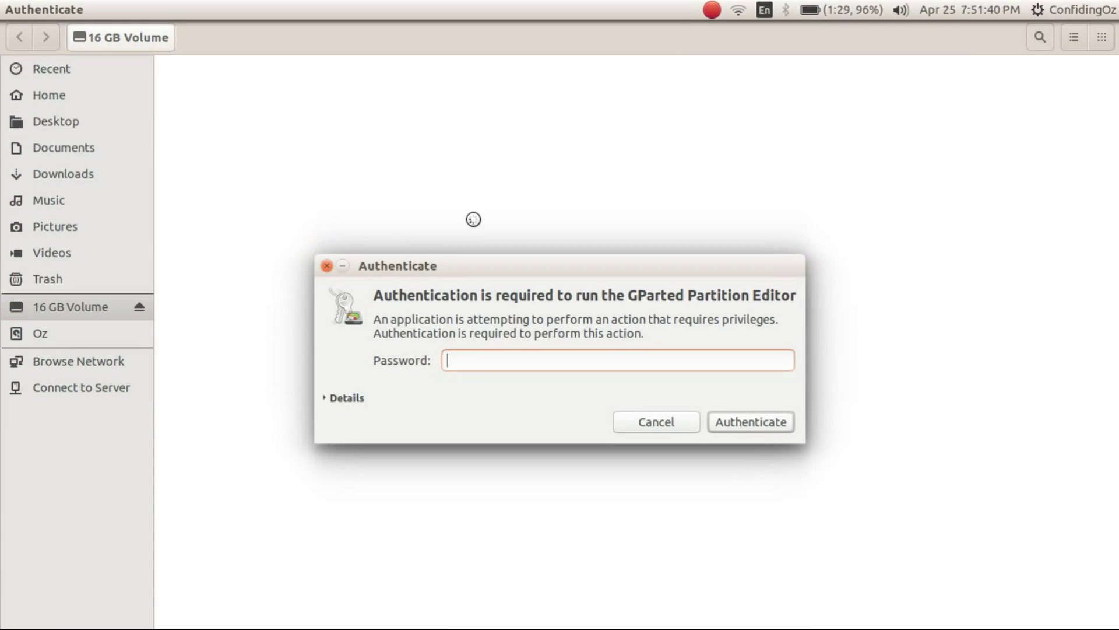
text(•••••••••••••)
key(Return)
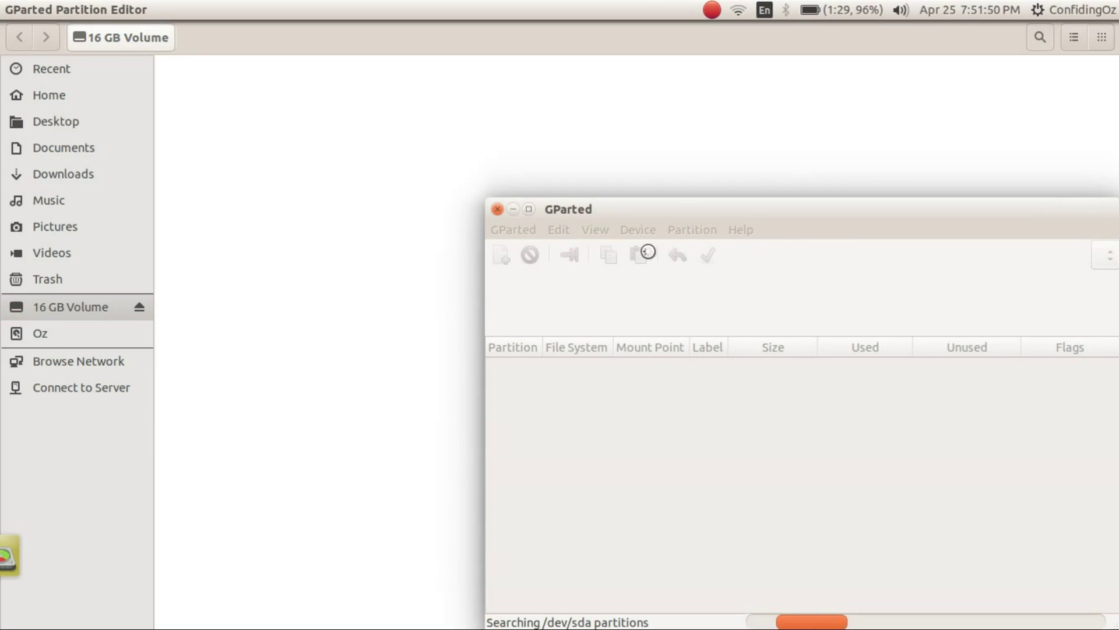
Switch GParted to the 14.94 GiB /dev/sdb card and unmount its fat32 partition /dev/sdb1.
drag(675, 210, 429, 82)
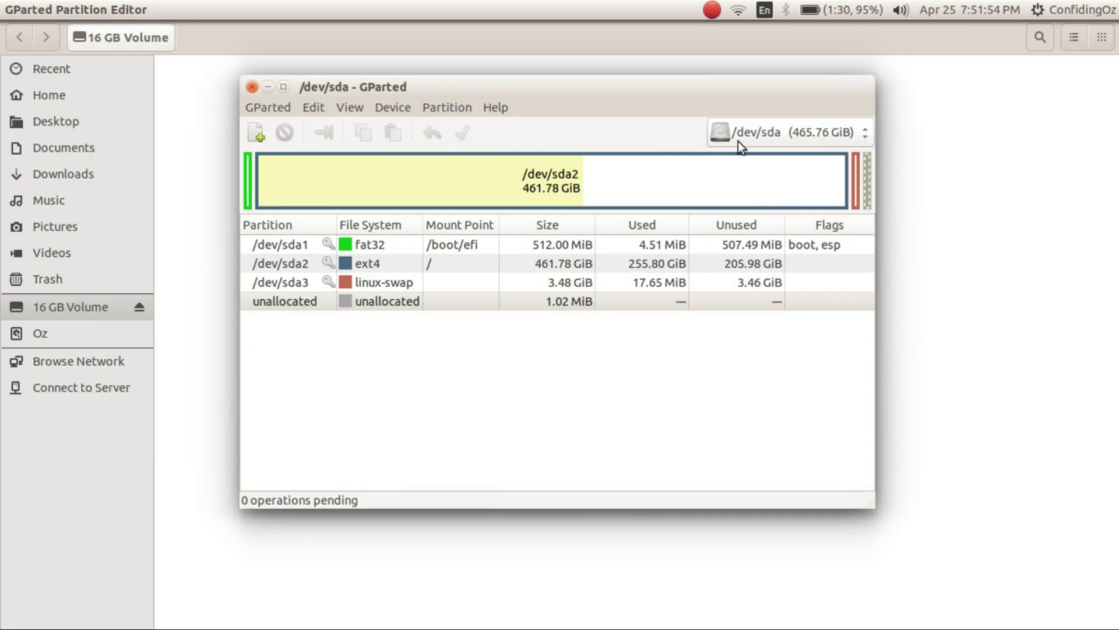
click(747, 138)
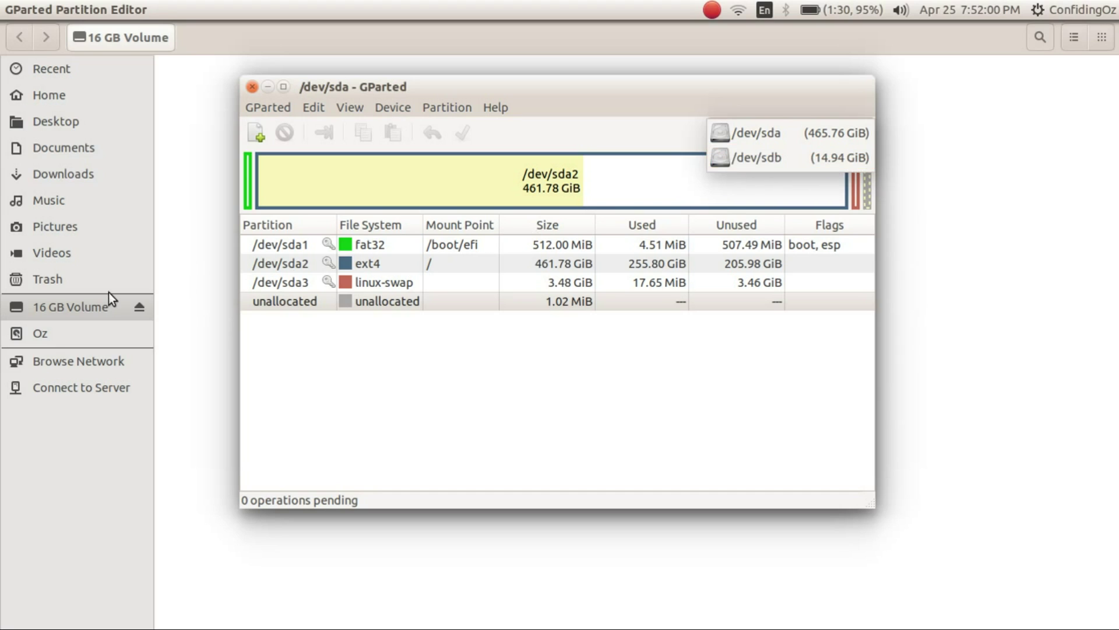
click(842, 159)
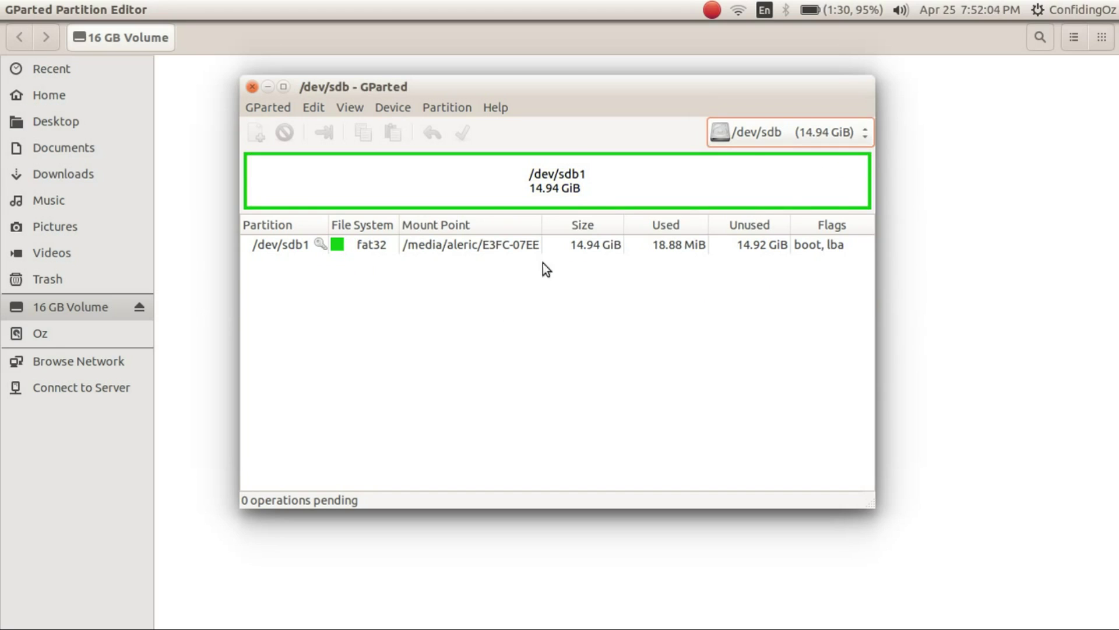
click(495, 244)
right_click(495, 244)
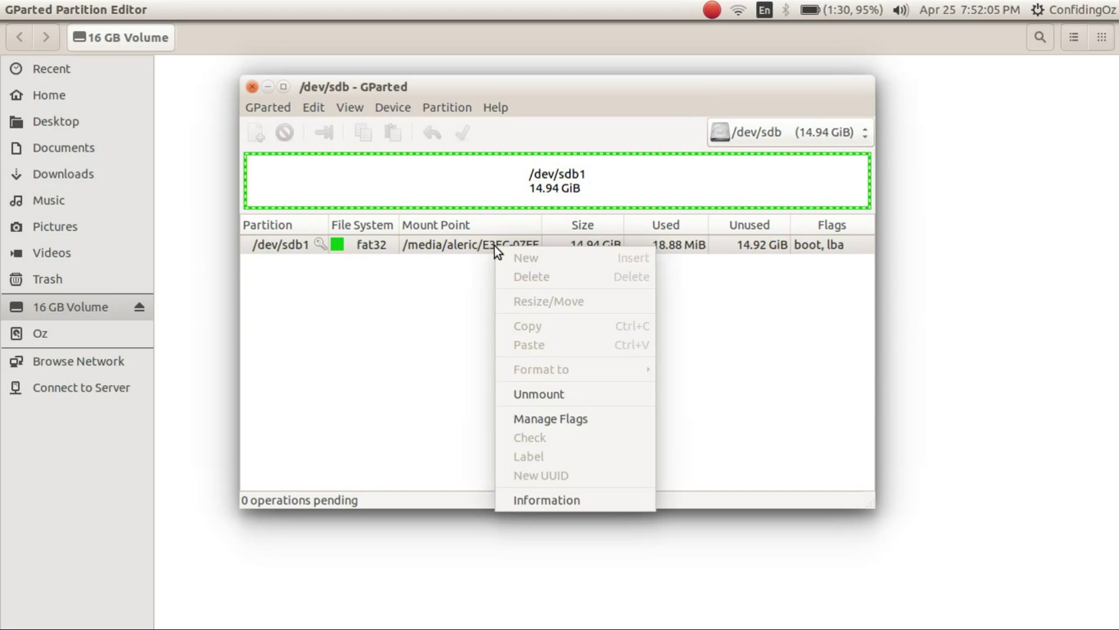
click(533, 393)
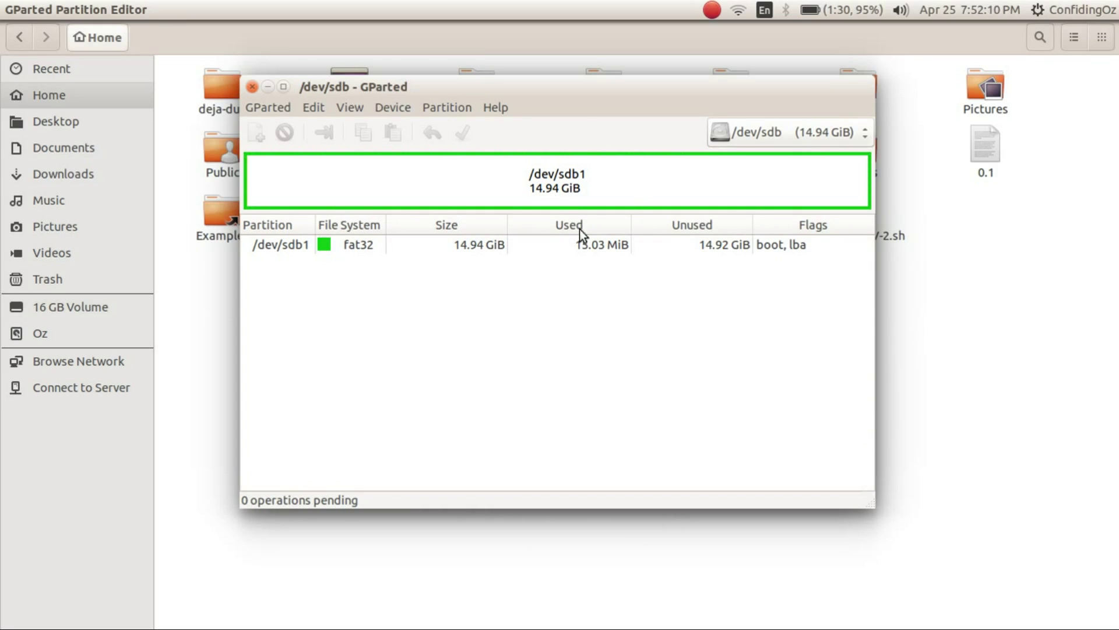
Format /dev/sdb1 as fat32 and apply the operation, accepting the data loss.
click(577, 247)
right_click(576, 249)
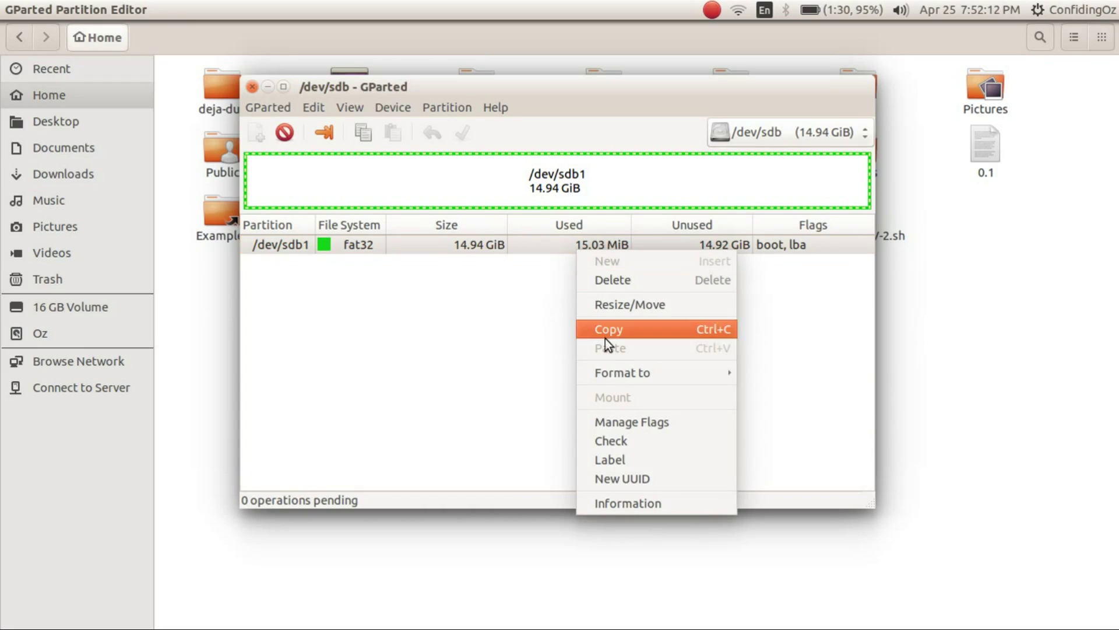
mouse_move(716, 369)
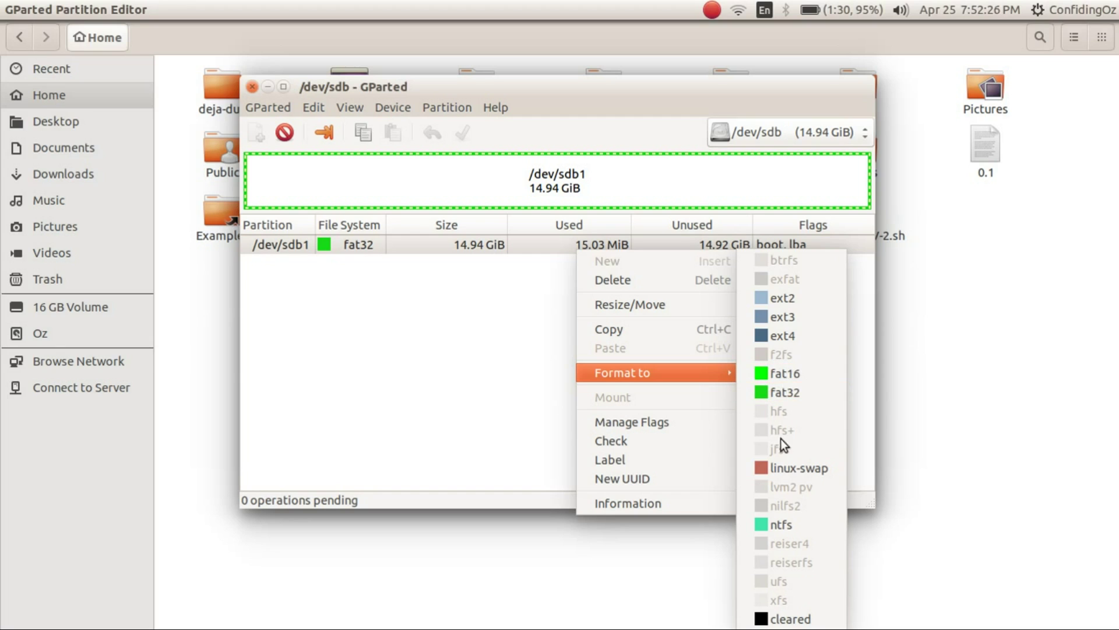
click(802, 397)
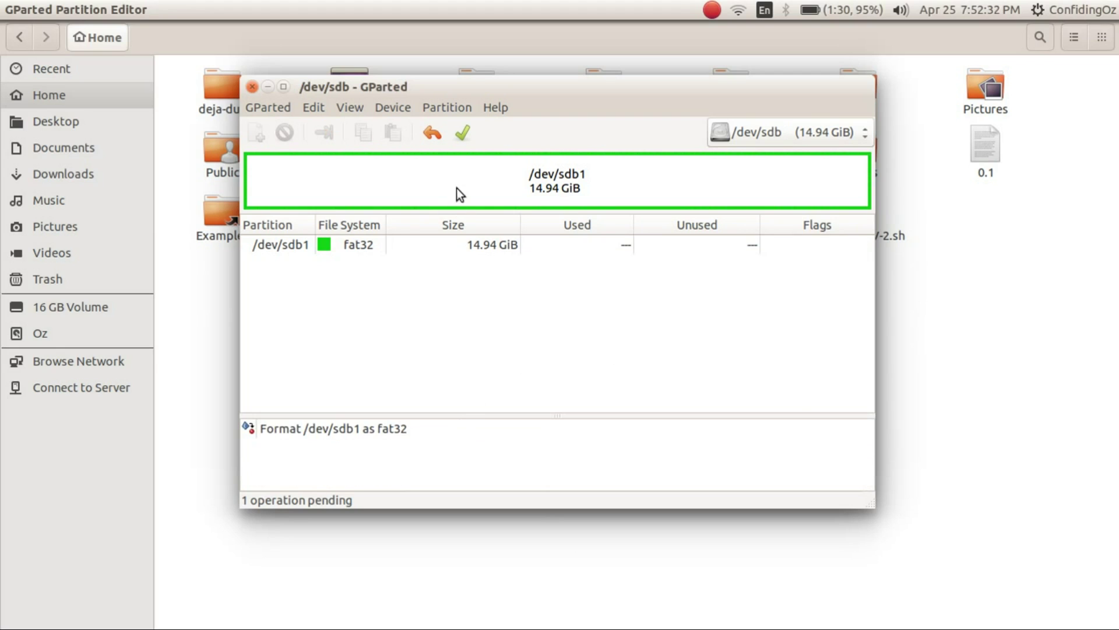
click(460, 133)
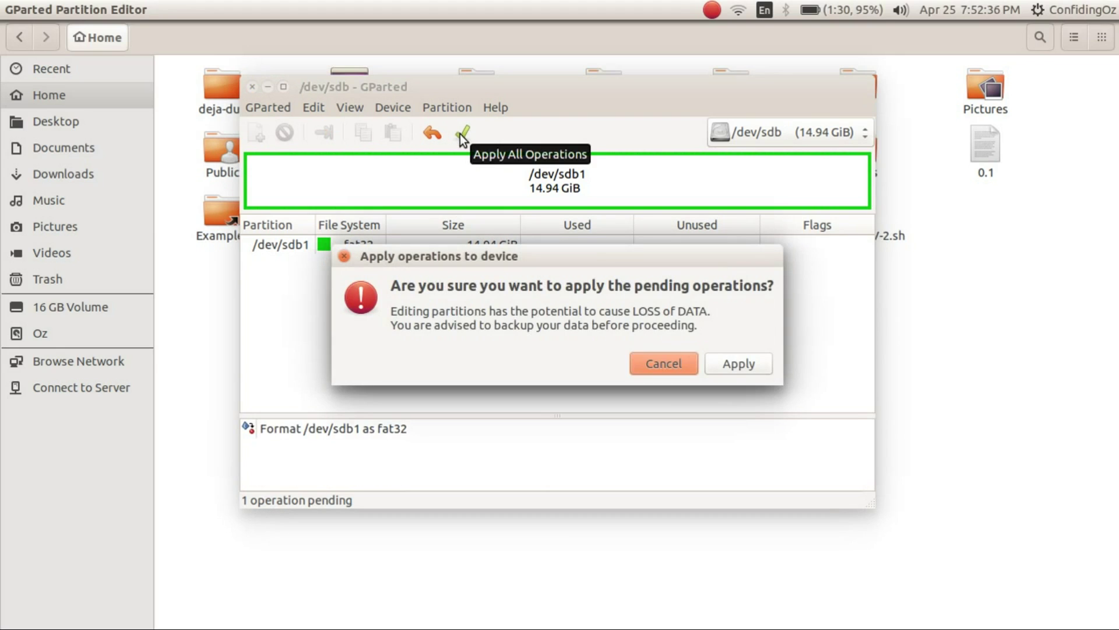
click(742, 363)
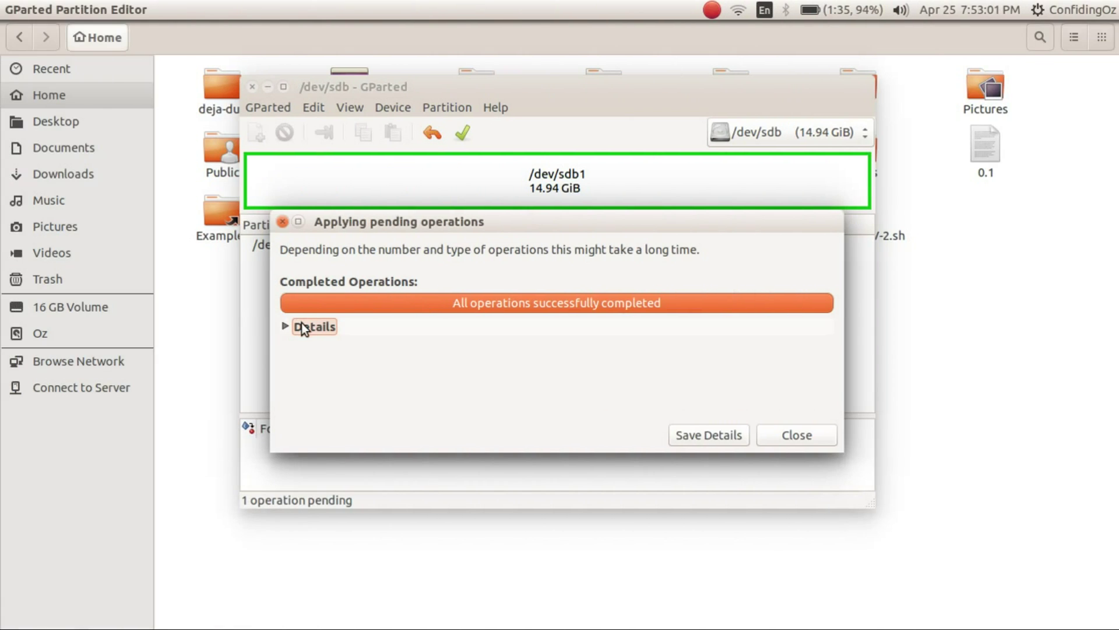
Review the completed fat32 format details, close GParted, and open the empty 16 GB Volume.
click(302, 325)
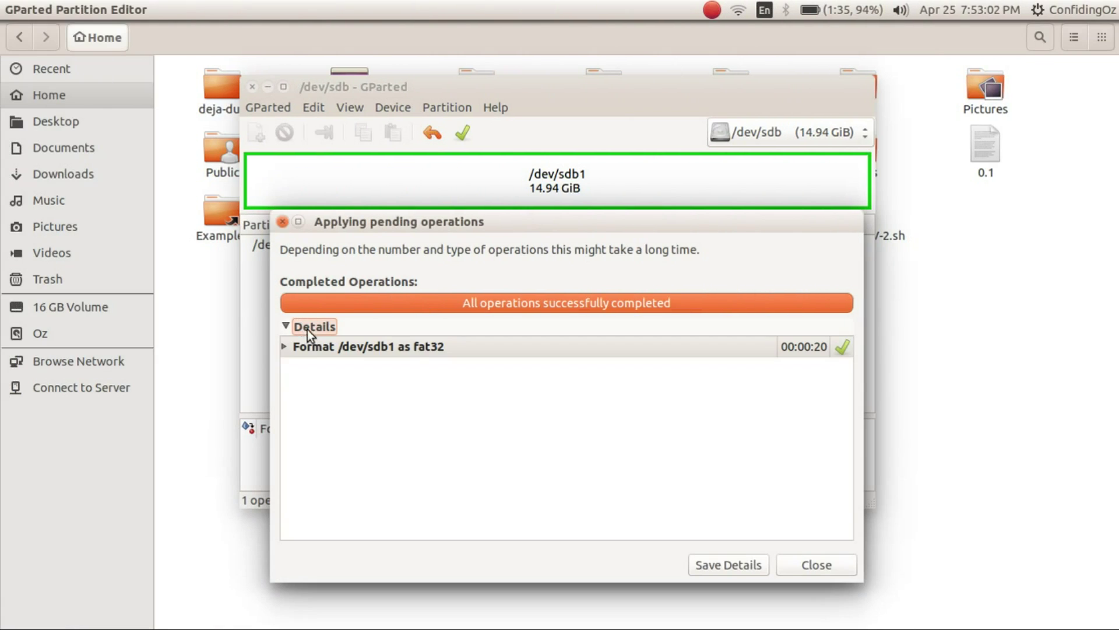
click(508, 352)
click(840, 558)
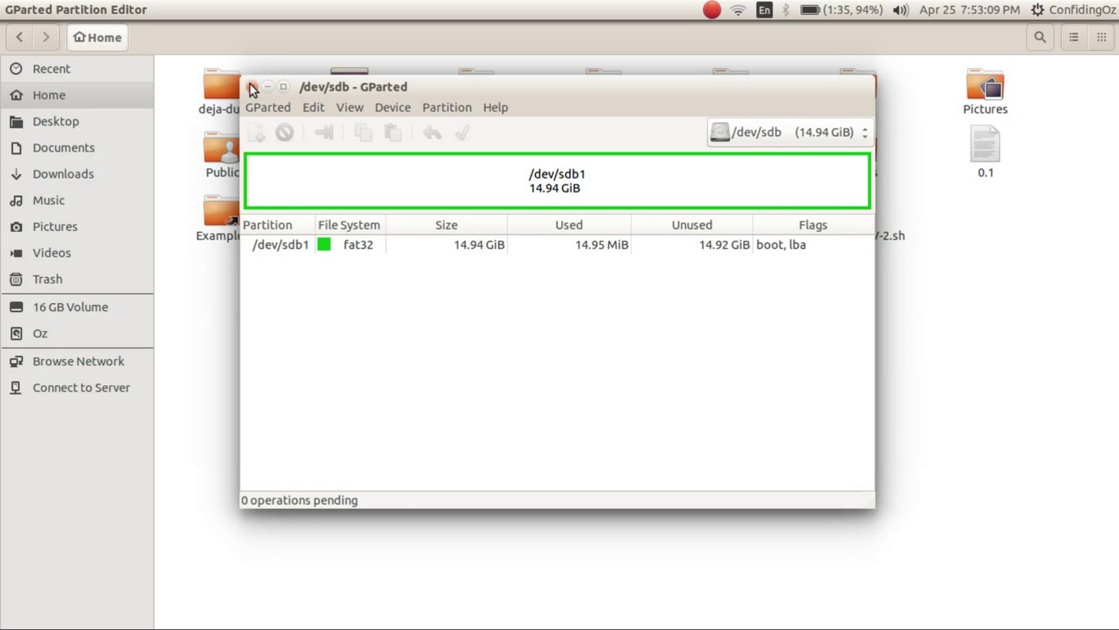
click(251, 87)
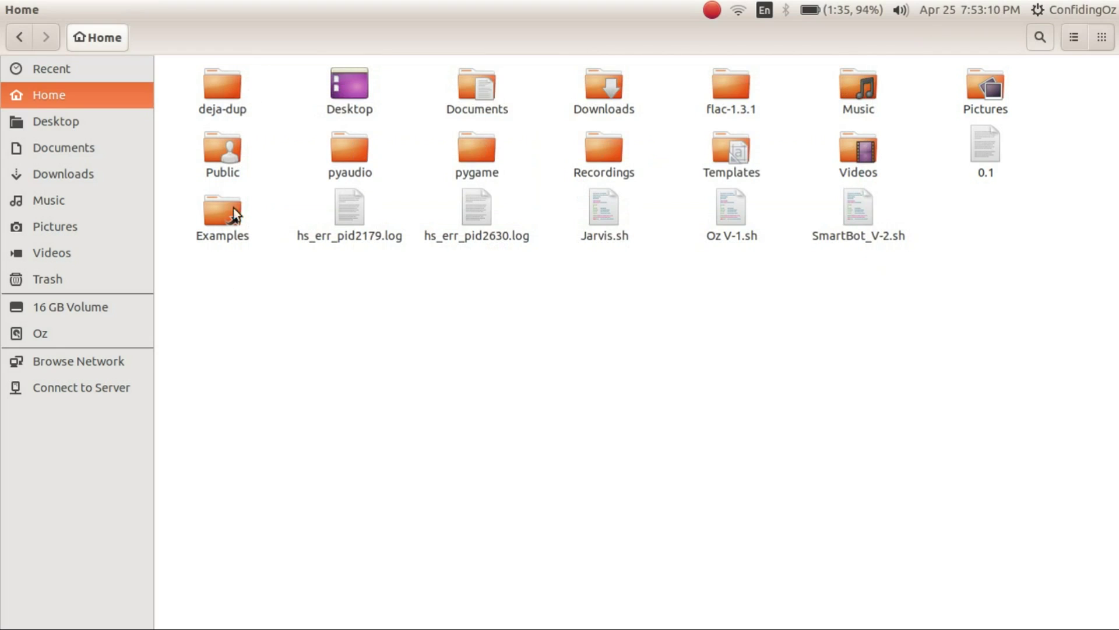
click(82, 315)
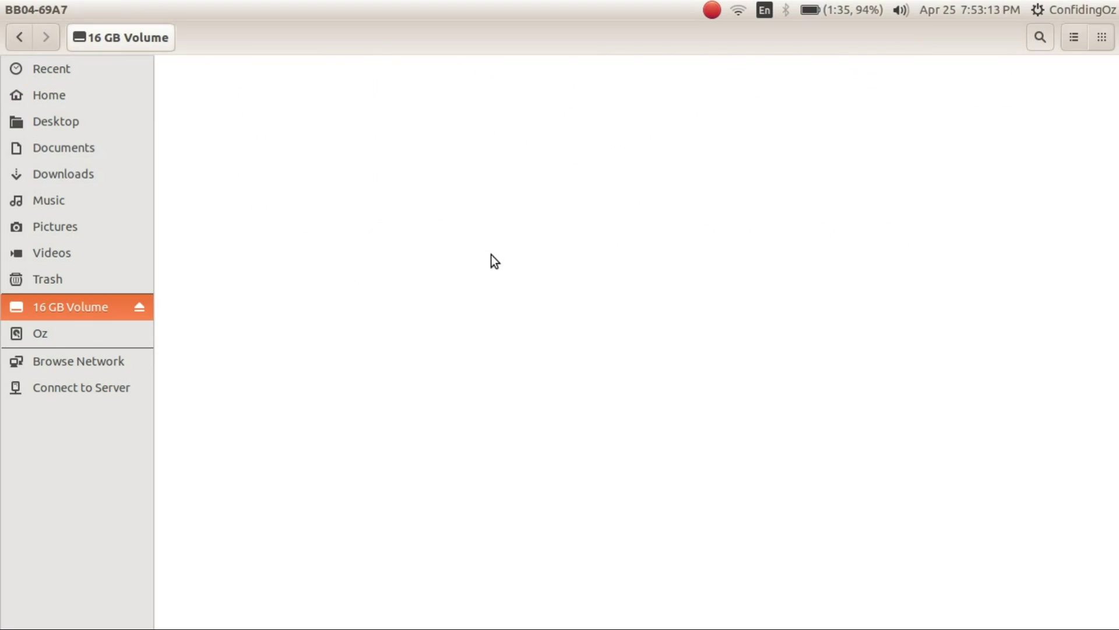
In Firefox, browse Raspberry Pi Downloads to the NOOBS 2.4.0 page, then switch to the desktop.
mouse_move(14, 135)
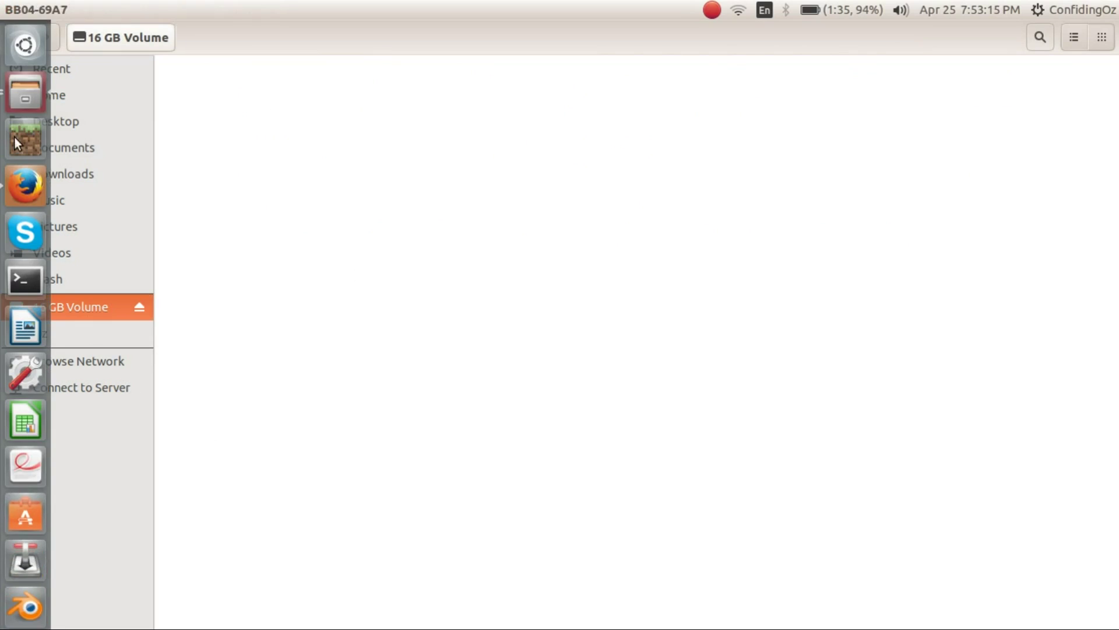
click(20, 189)
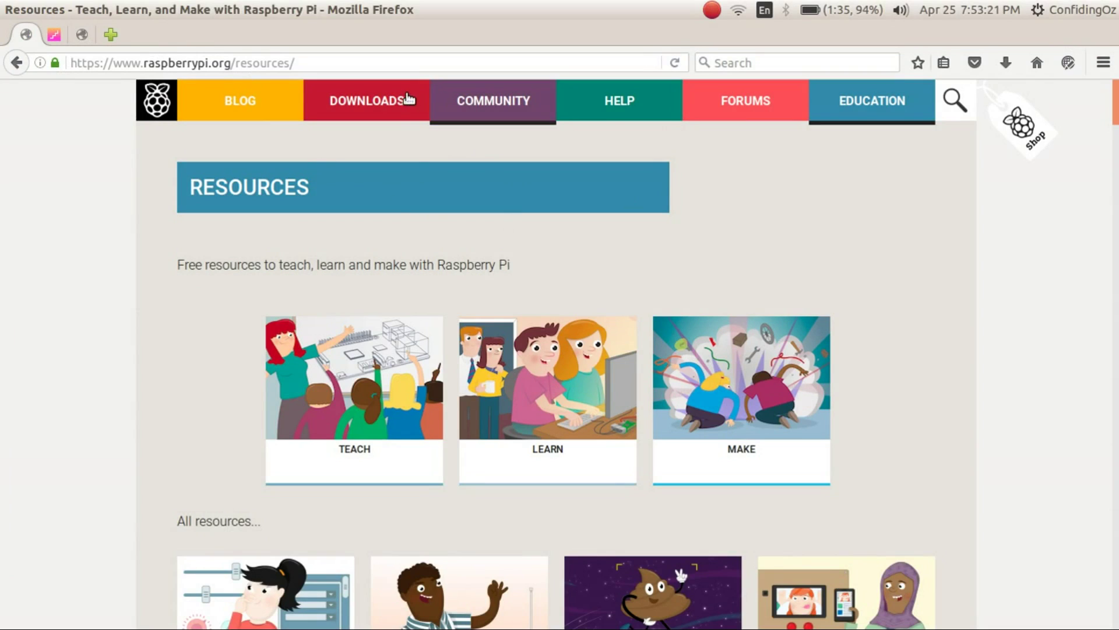
click(388, 95)
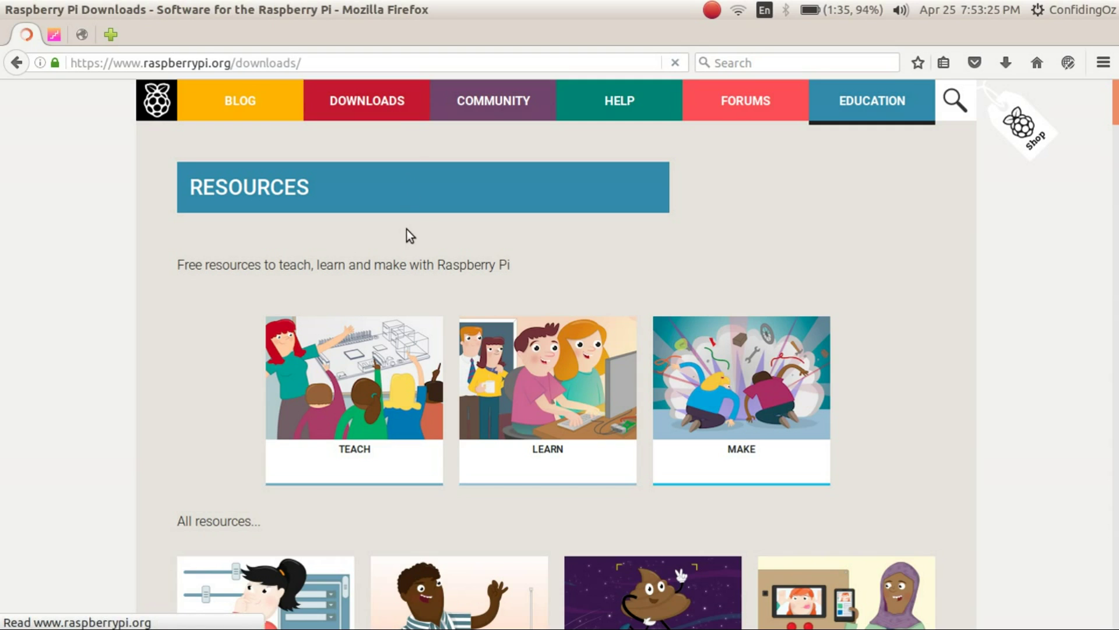
scroll(402, 260, down, 3)
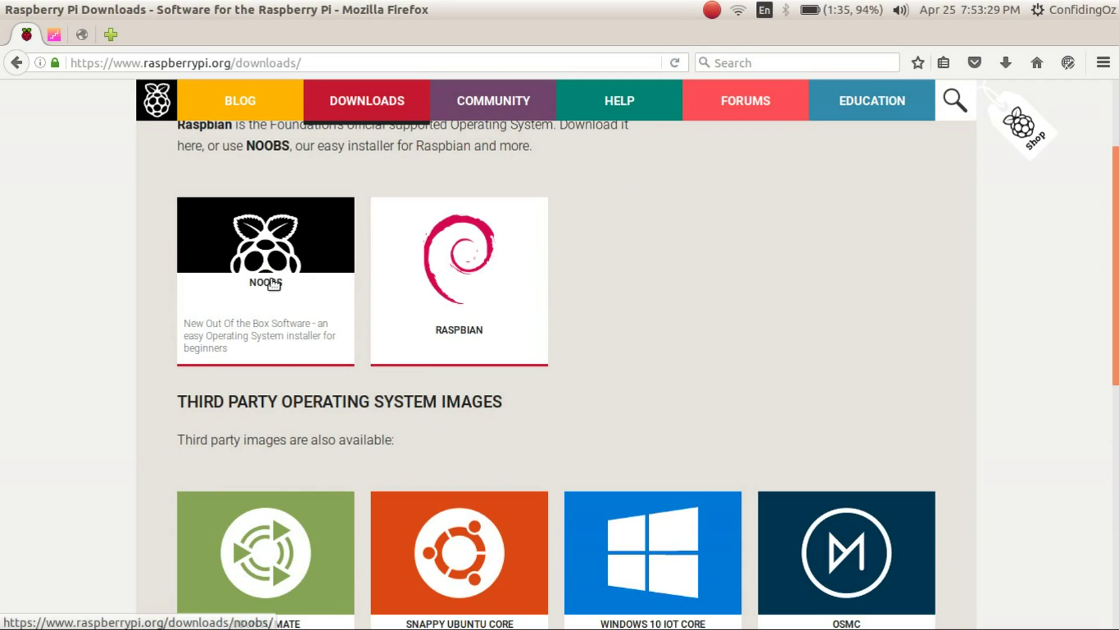
click(272, 285)
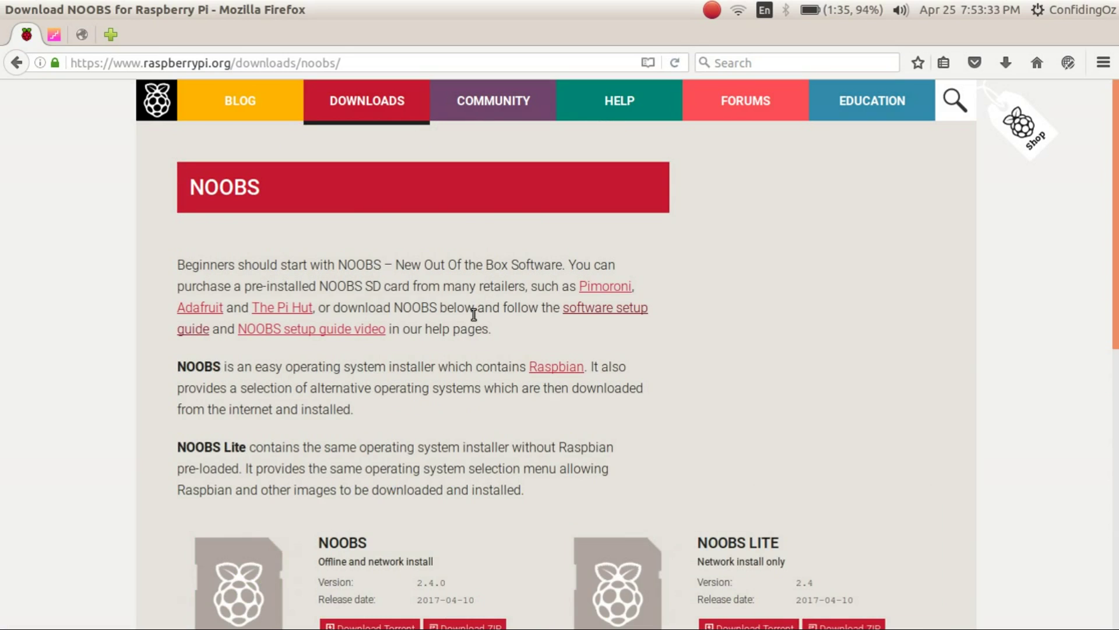
scroll(474, 318, down, 4)
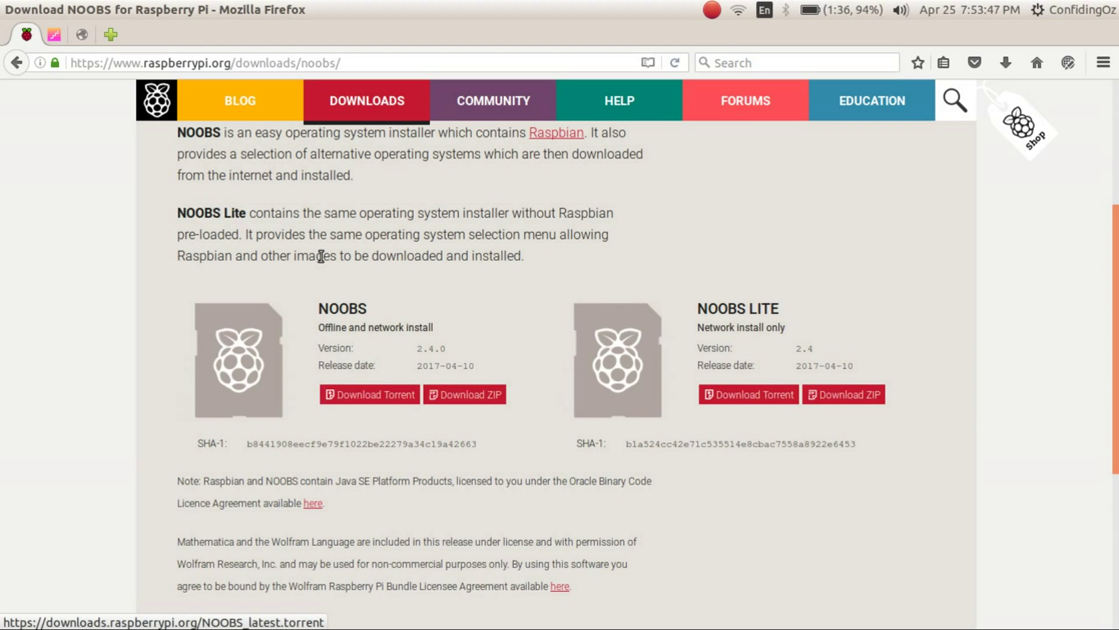
key(alt+Tab)
key(alt+Tab)
key(alt+Tab)
key(alt+Tab)
key(alt+Tab)
key(alt+Tab)
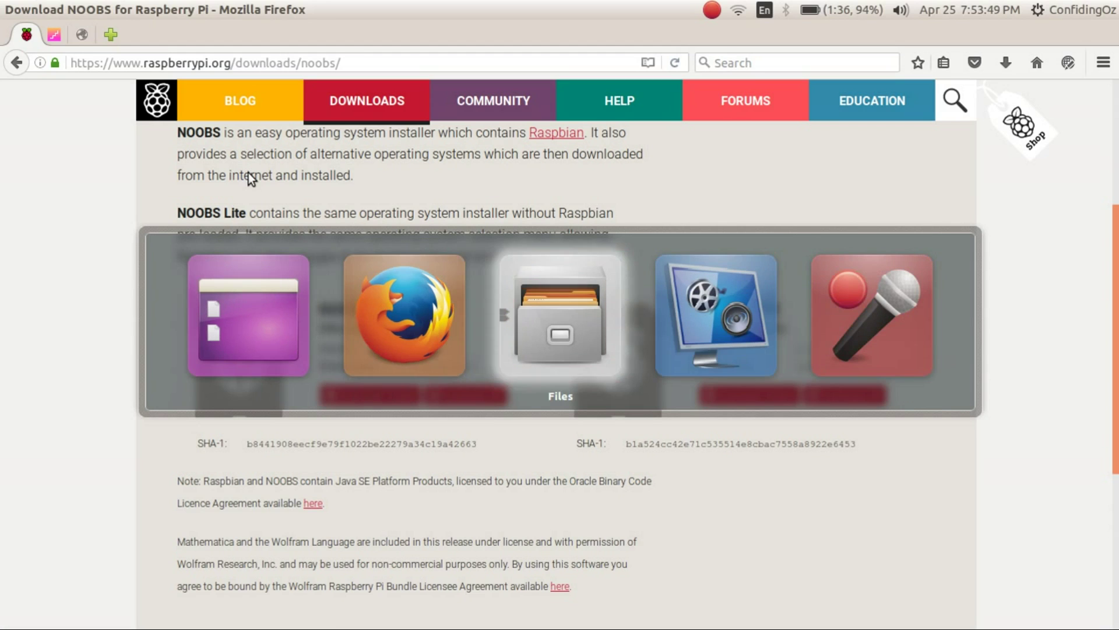
key(alt+Tab)
key(alt+Tab)
key(alt+Tab)
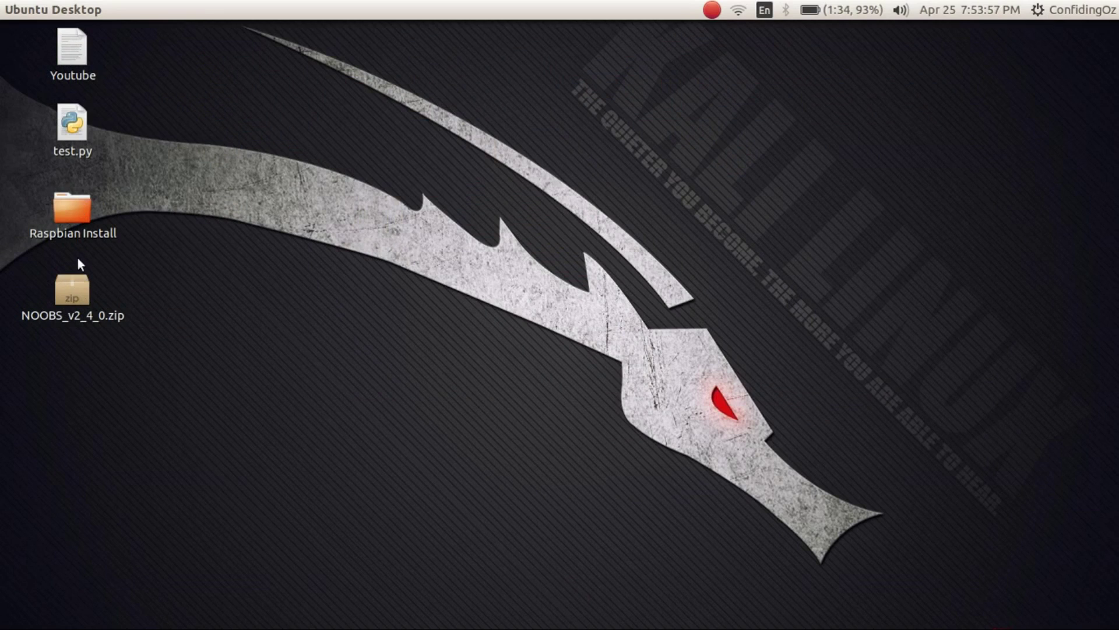
Extract NOOBS_v2_4_0.zip in Documents/Raspberry Pi with Extract Here.
key(alt+Tab)
key(alt+Tab)
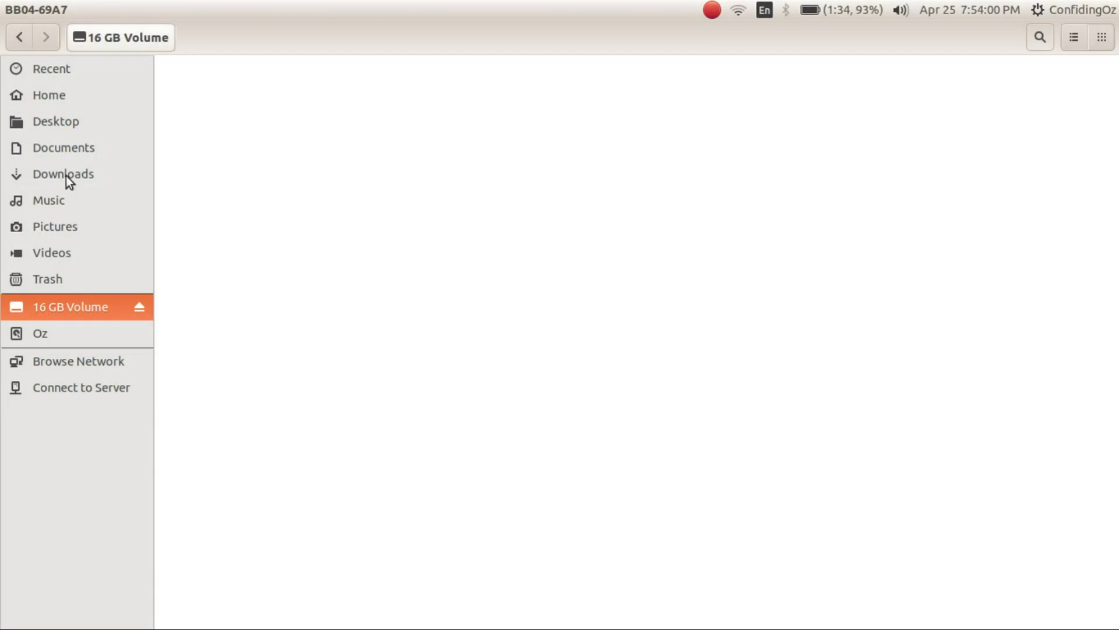
click(64, 147)
double_click(859, 158)
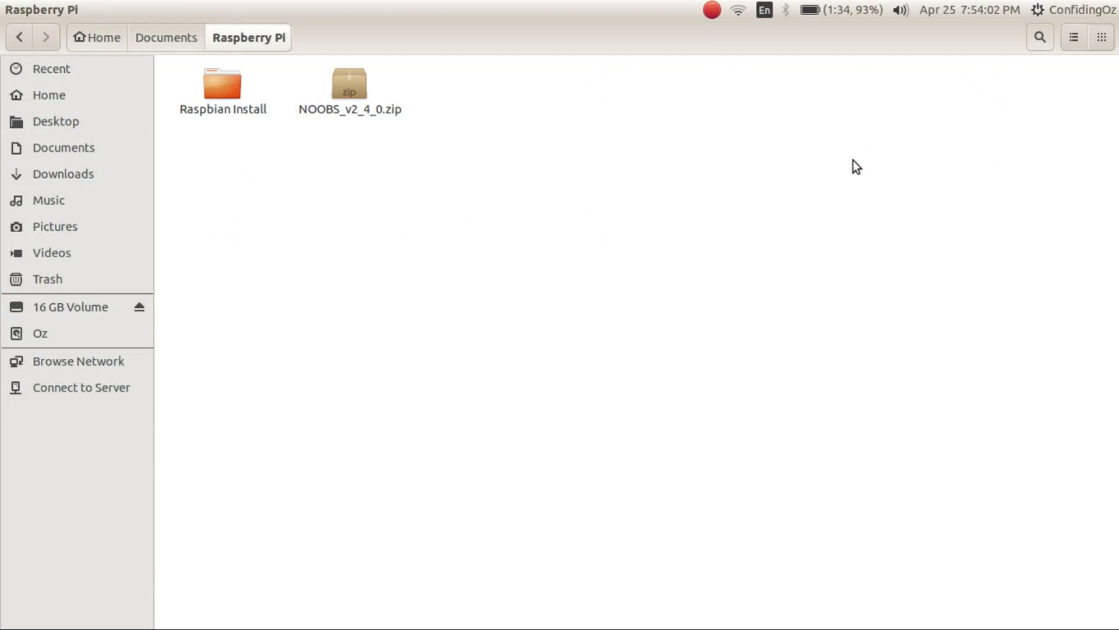
right_click(345, 109)
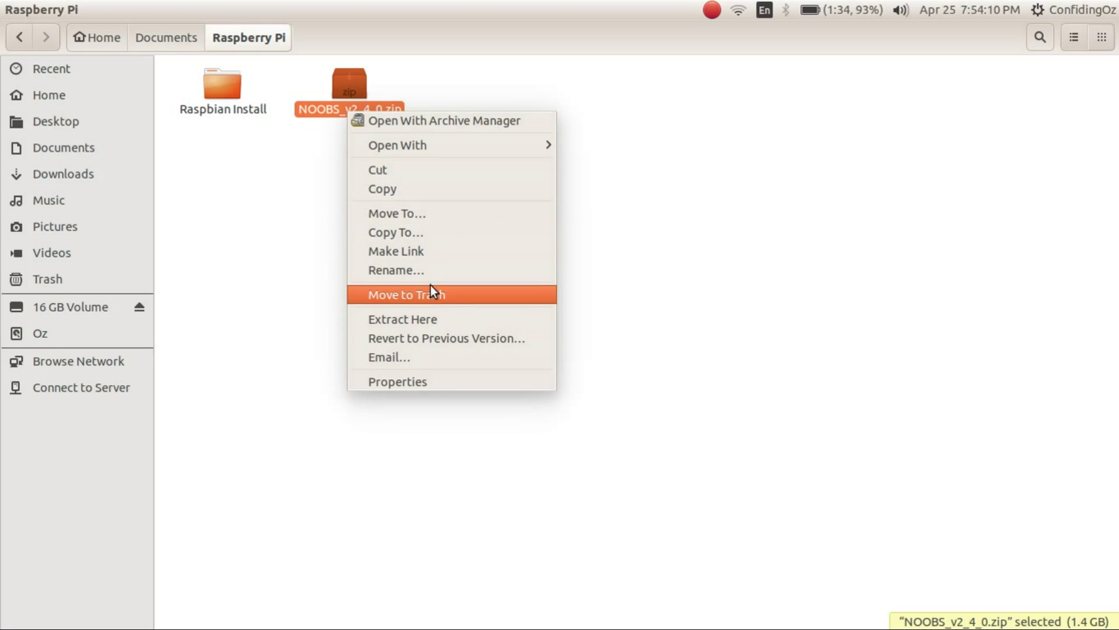
click(431, 320)
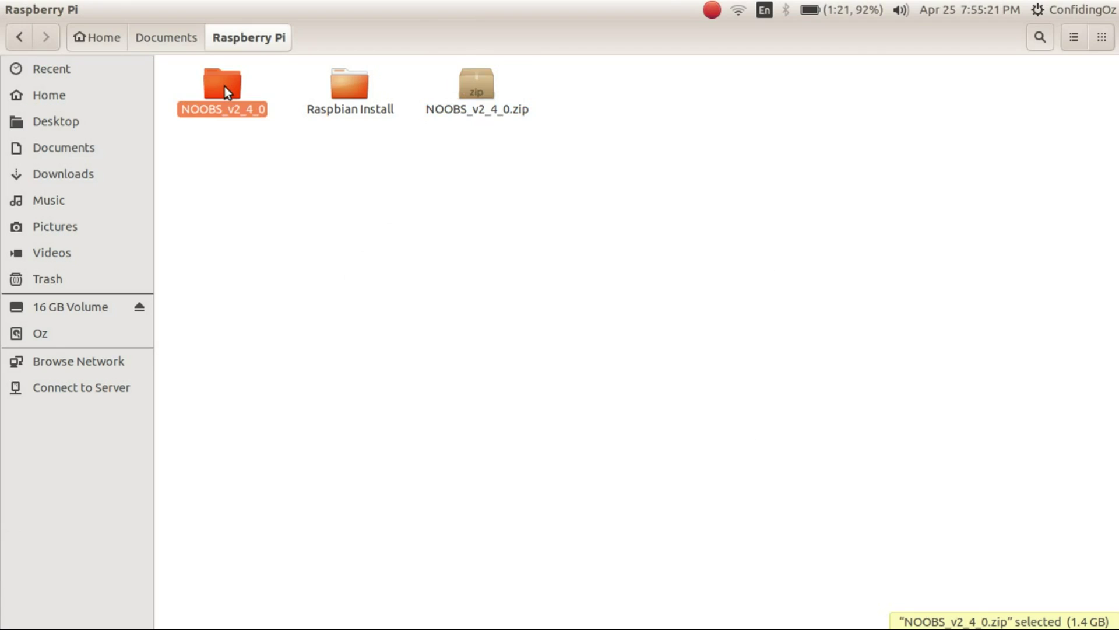
Open the extracted NOOBS_v2_4_0 folder and copy all its files and folders.
right_click(225, 86)
click(223, 91)
double_click(223, 91)
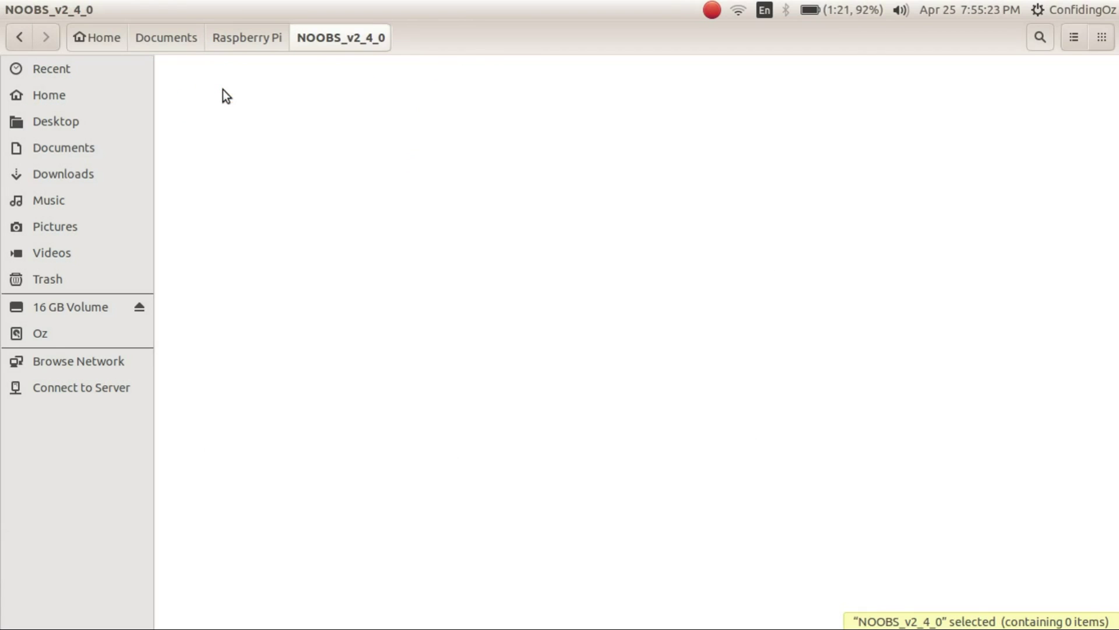
drag(188, 81, 991, 275)
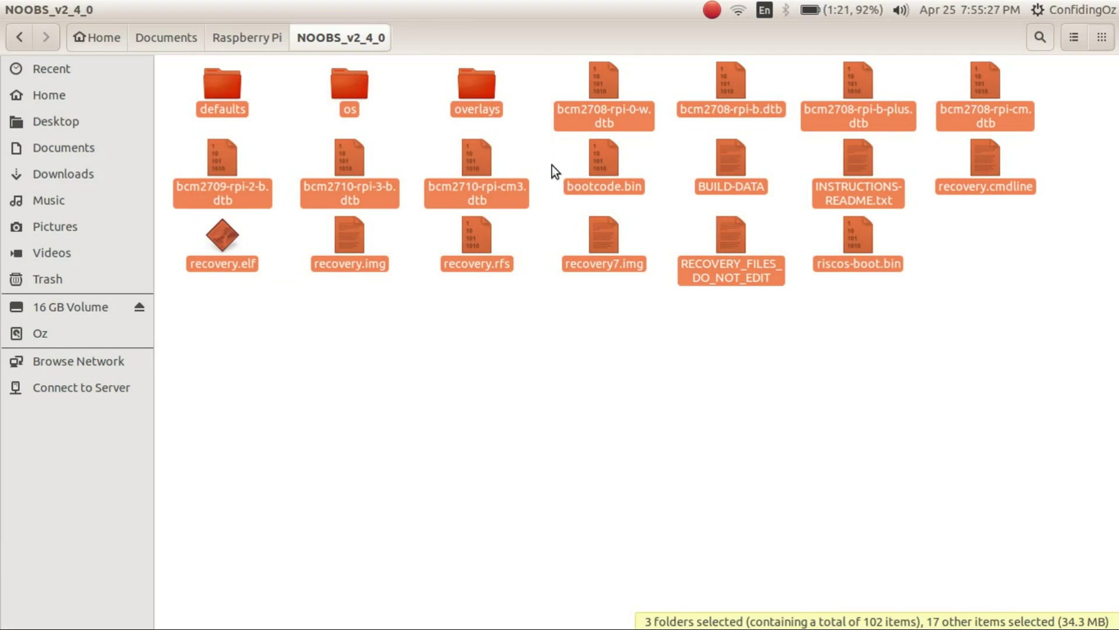
right_click(470, 163)
click(515, 243)
Paste the copied NOOBS items into the root of the 16 GB Volume.
click(97, 310)
right_click(367, 264)
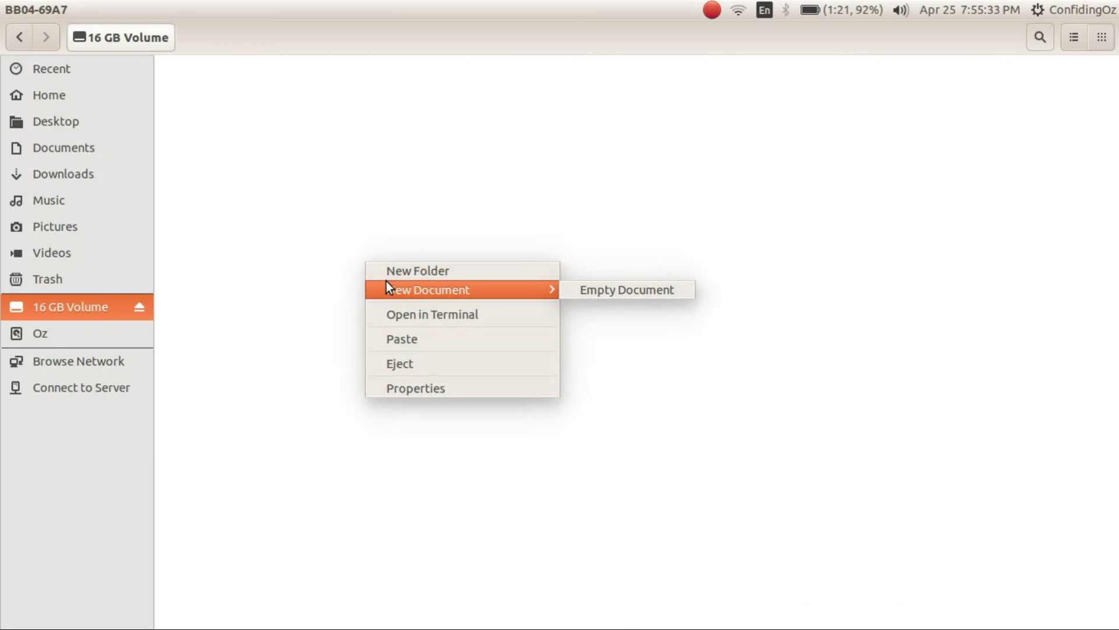
click(421, 337)
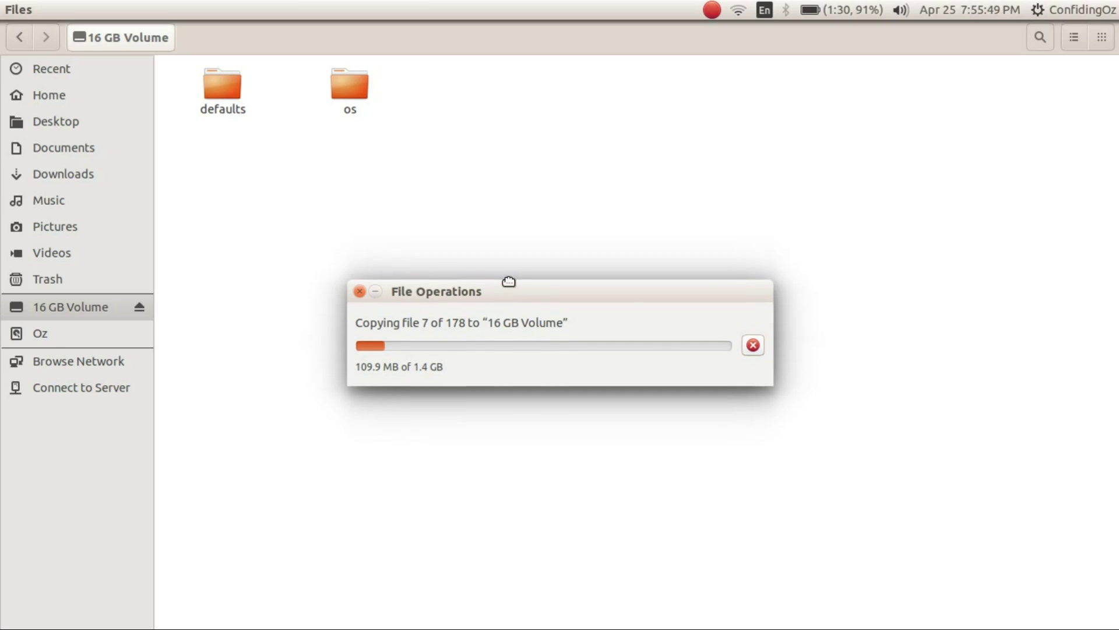
drag(507, 294, 505, 248)
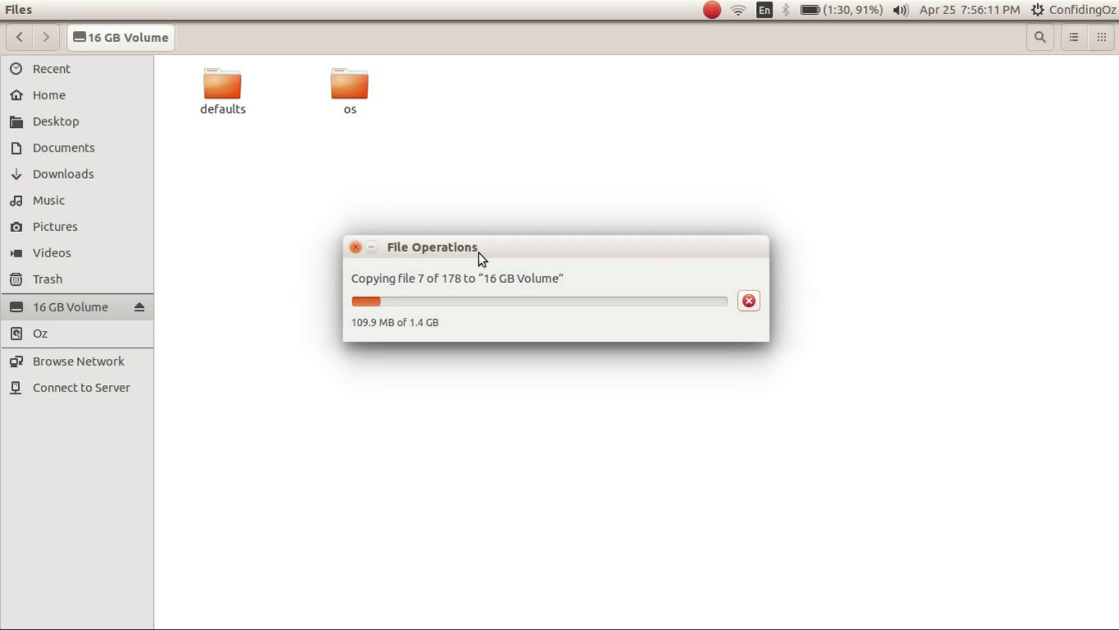
drag(485, 245, 503, 166)
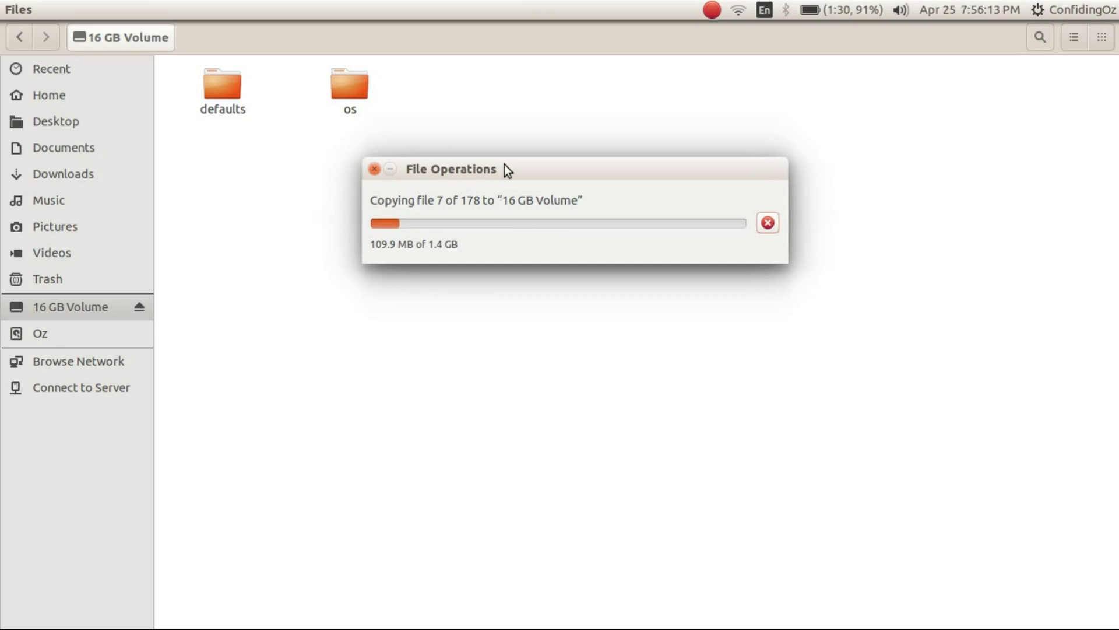